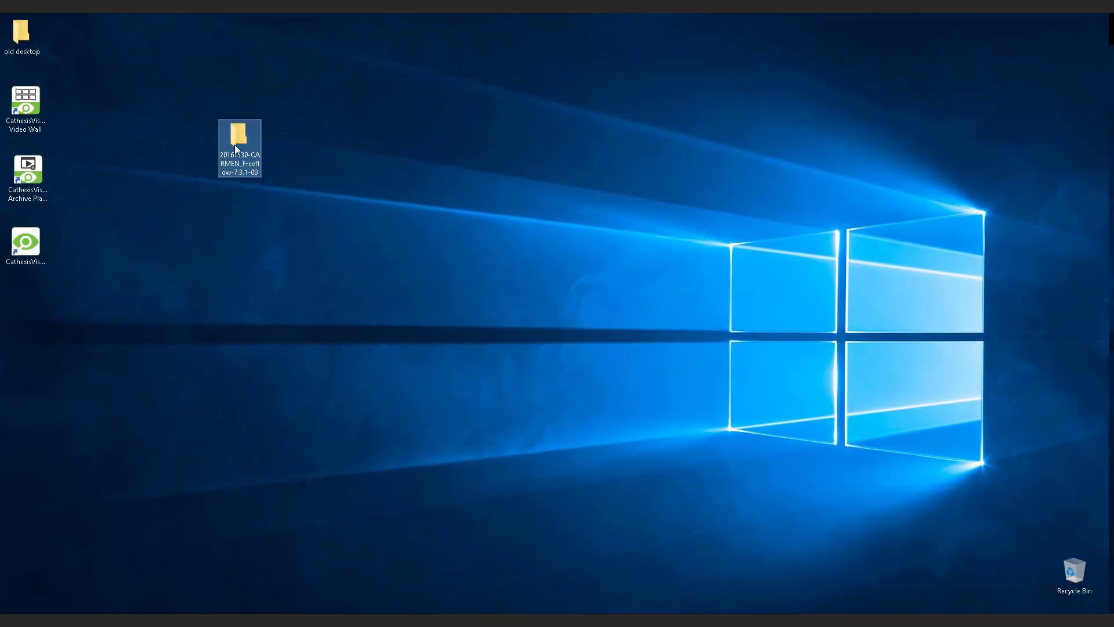
Step: Bring the Freeflow 7.3.1 installer folder window to the centre of the desktop
click(323, 141)
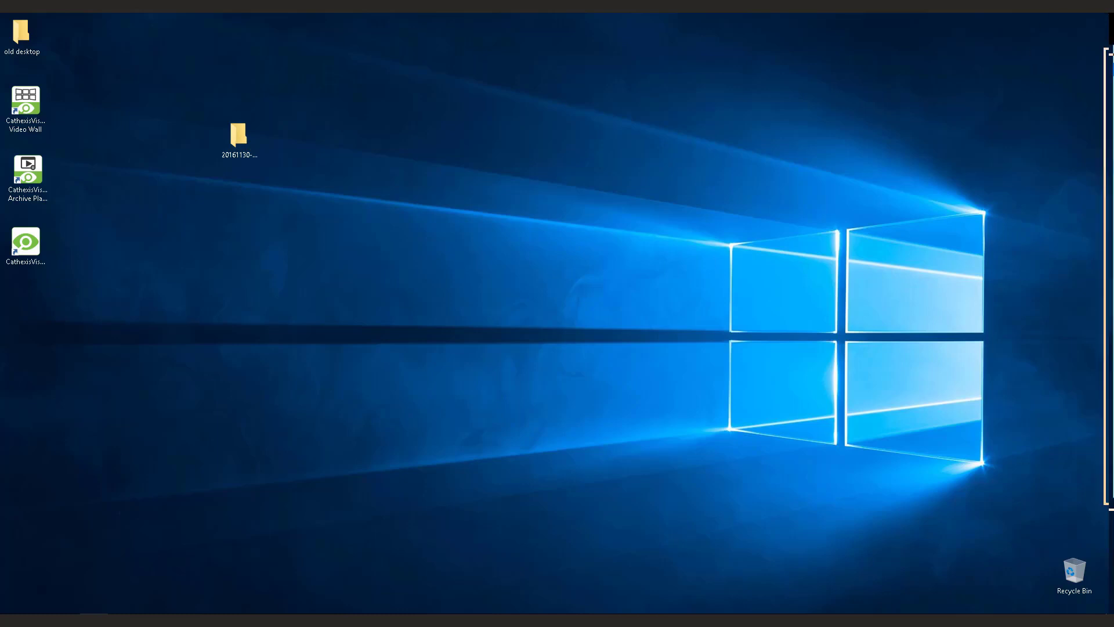
drag(1108, 54, 570, 100)
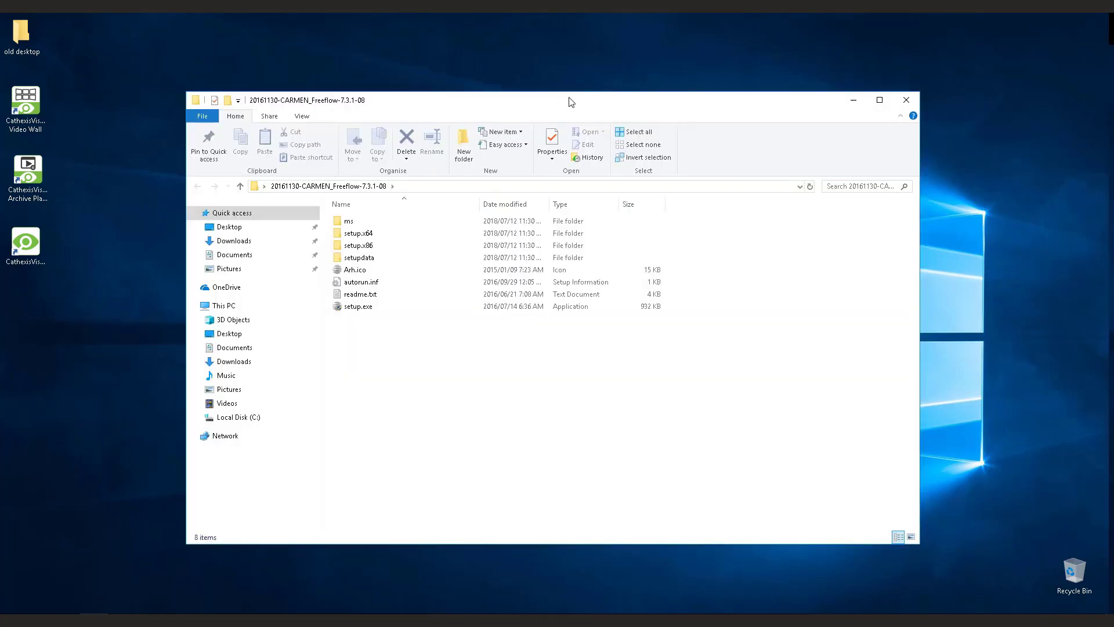
Step: Run setup.exe, agree to the licence and install the CARMEN Full package with SDK and docs
double_click(370, 311)
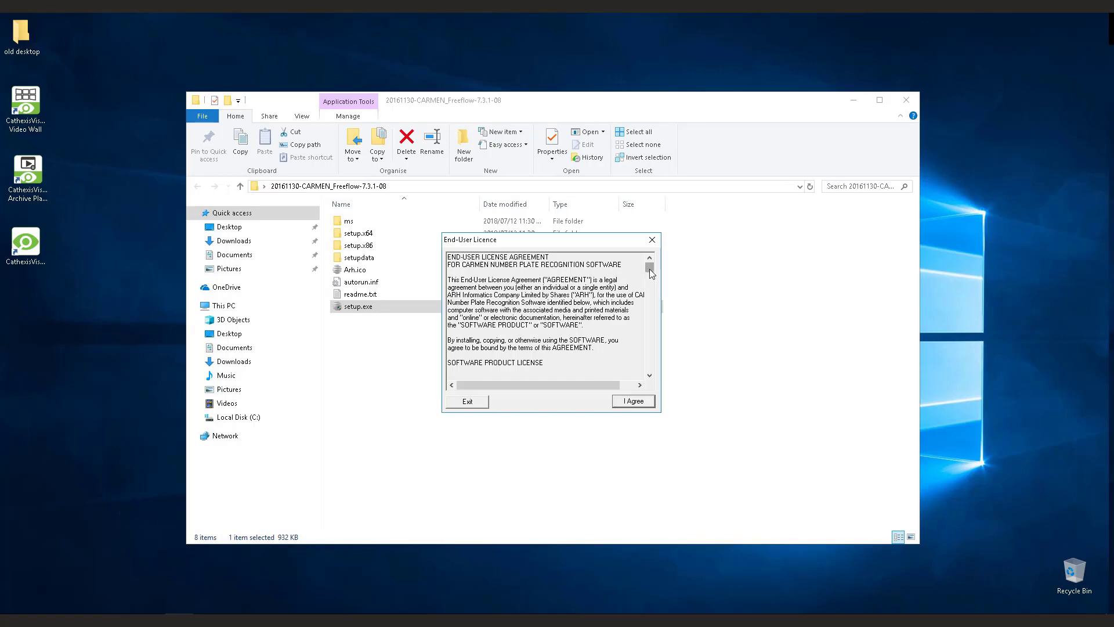
drag(649, 268, 646, 365)
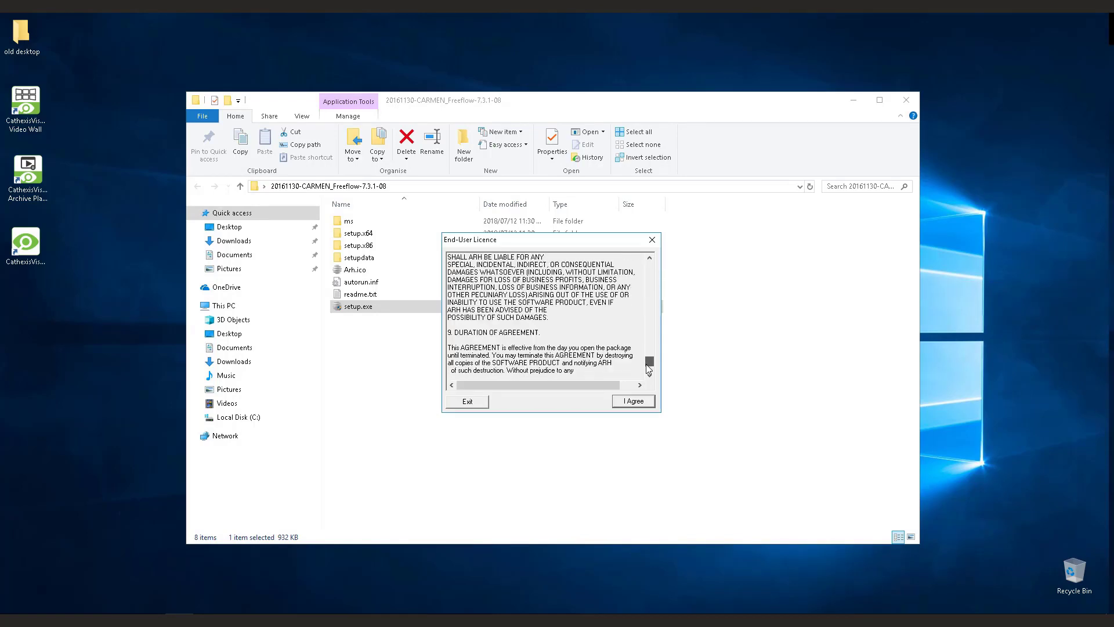
click(648, 403)
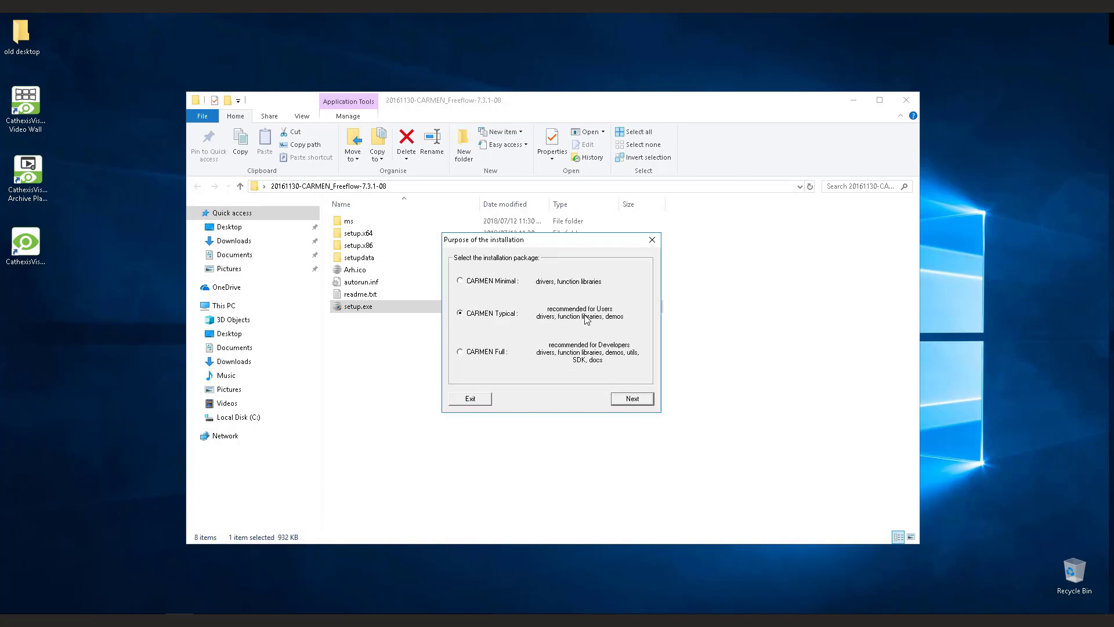
click(461, 353)
click(633, 399)
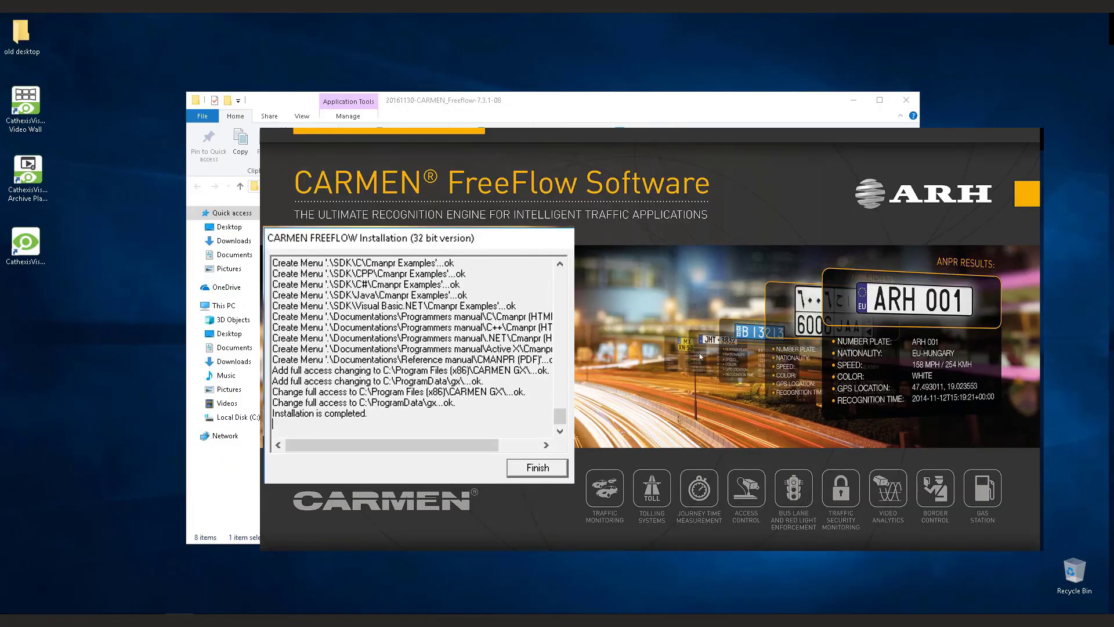
Step: Finish the installer once 'Installation is completed' is reported
click(537, 468)
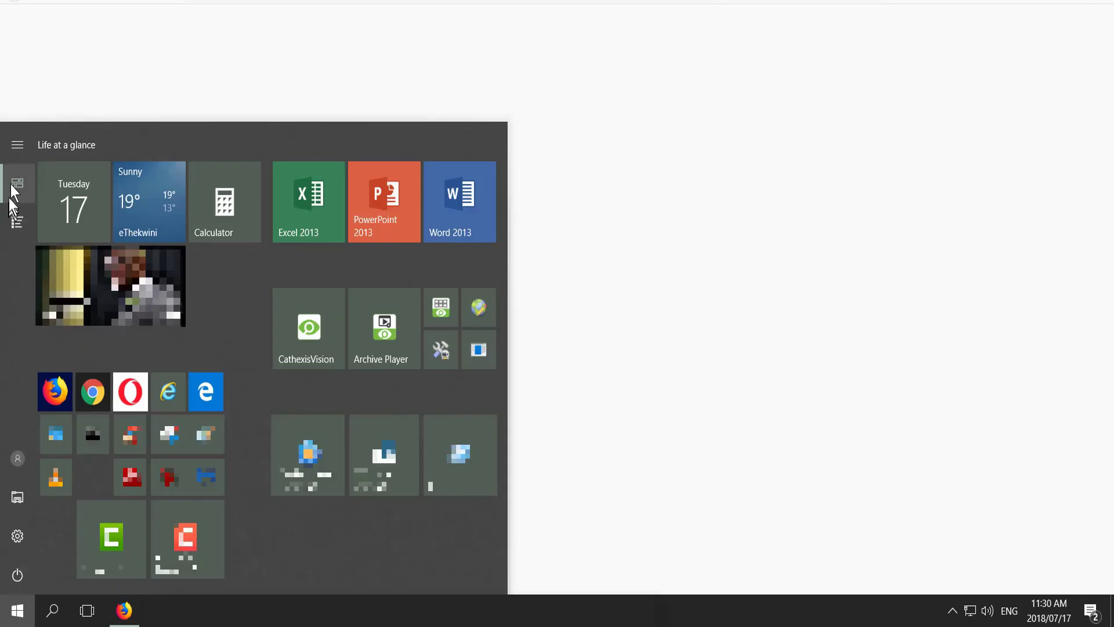
Step: Launch License Manager (64 bit) from the CARMEN GX group in All apps
click(17, 146)
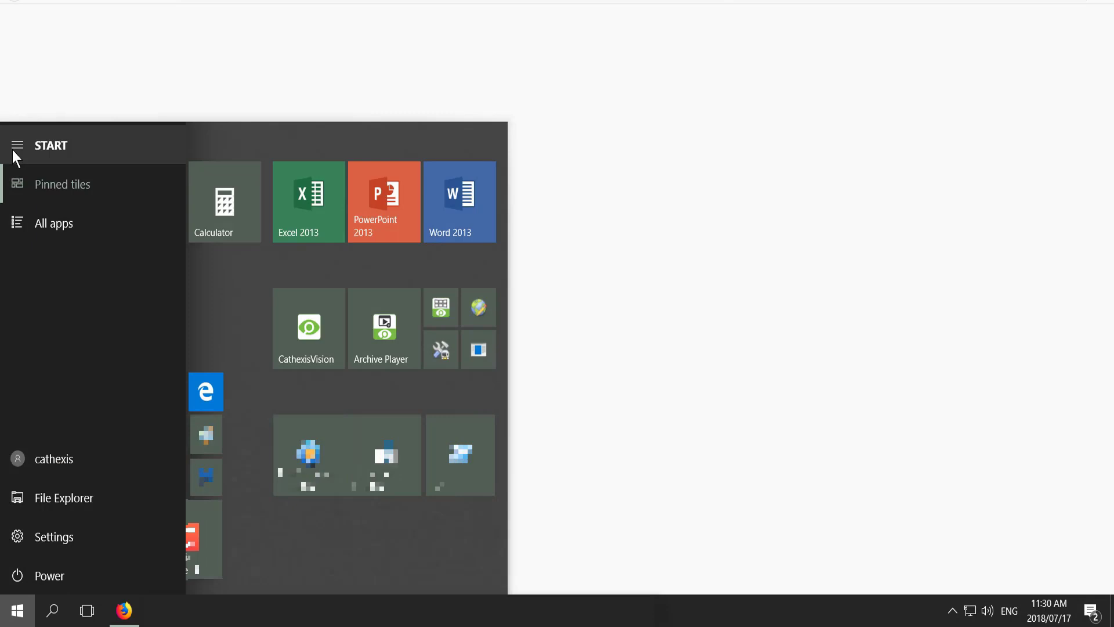
click(22, 224)
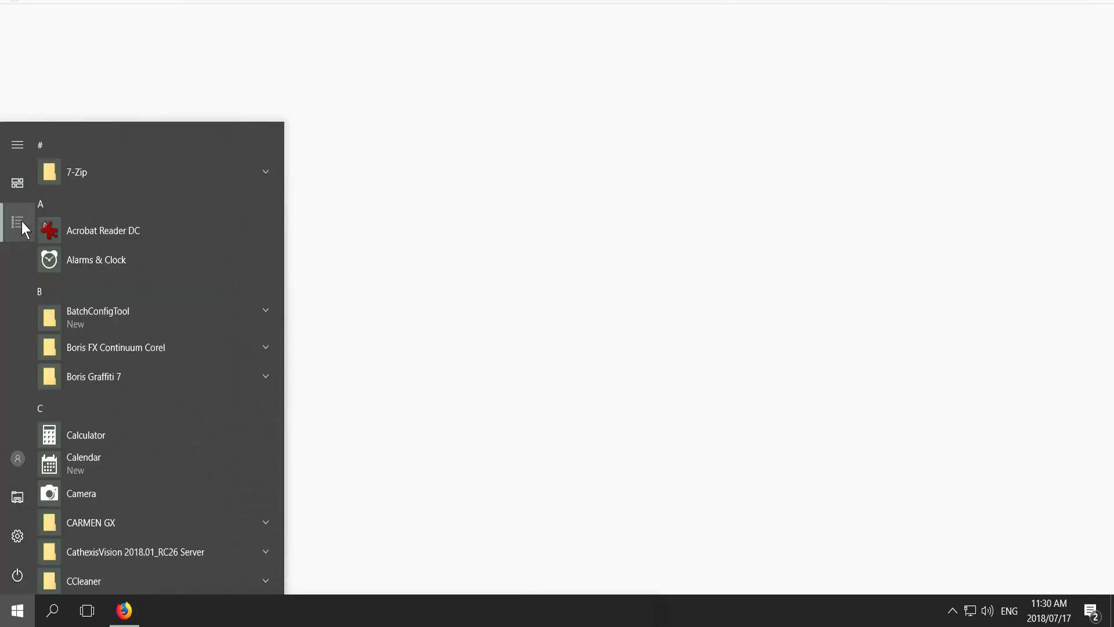
click(89, 524)
scroll(170, 523, down, 3)
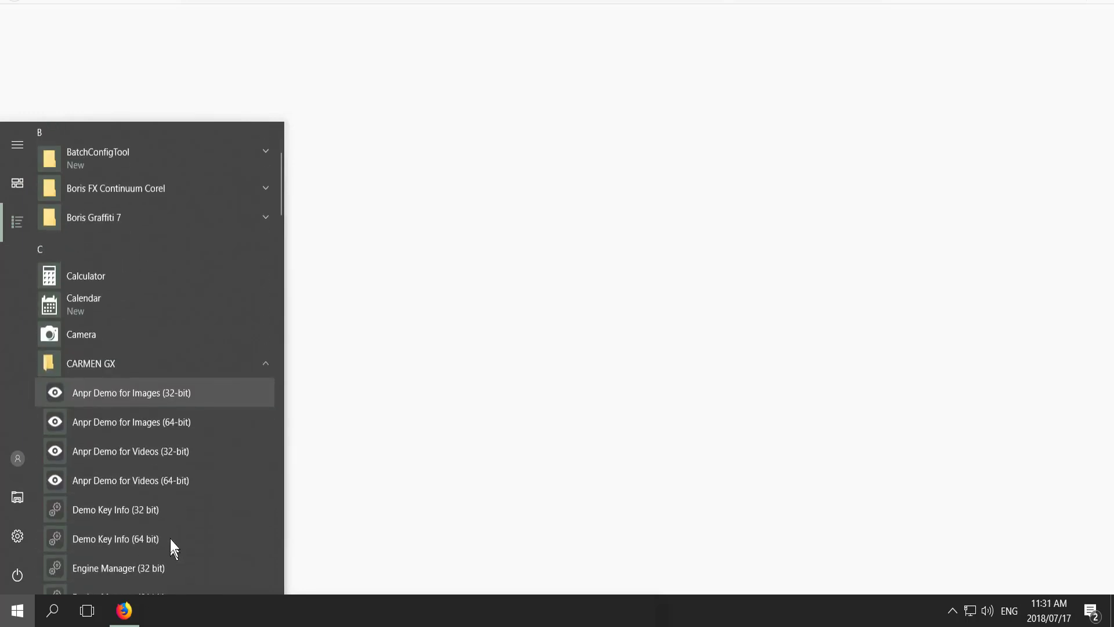
scroll(170, 516, down, 3)
scroll(170, 509, down, 2)
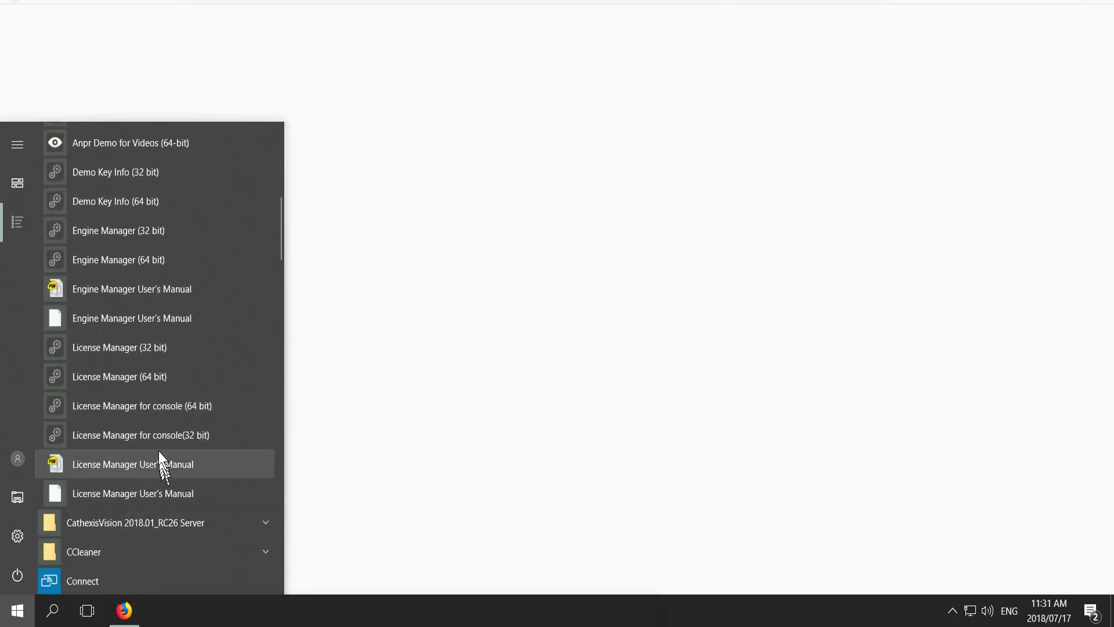
click(137, 384)
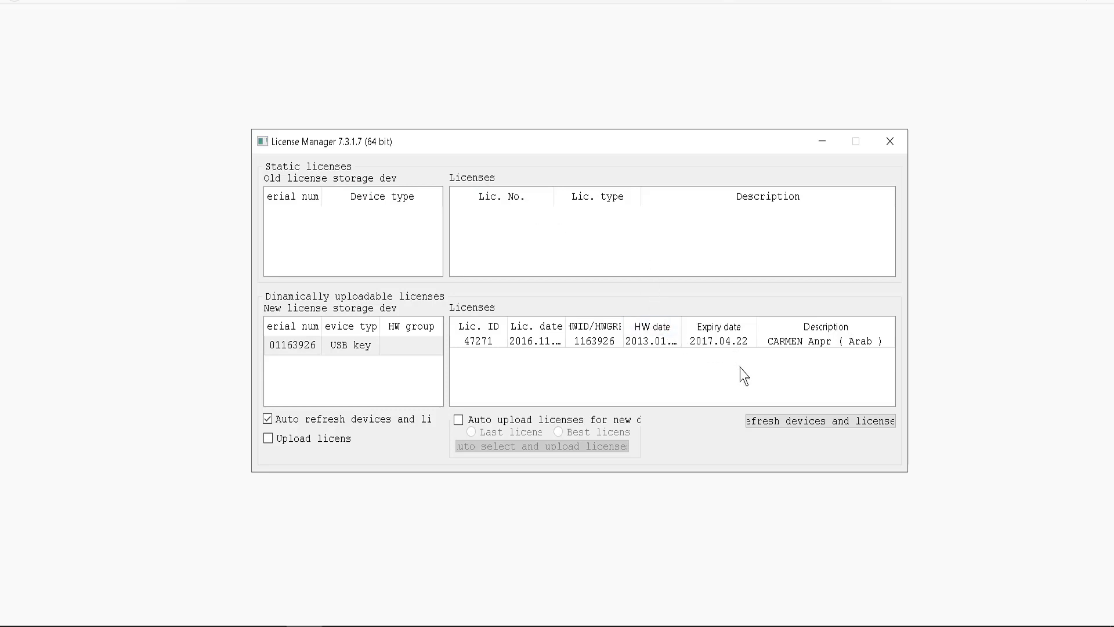
Step: Launch Anpr Demo for Images (64-bit) from the CARMEN GX Start menu group
click(17, 612)
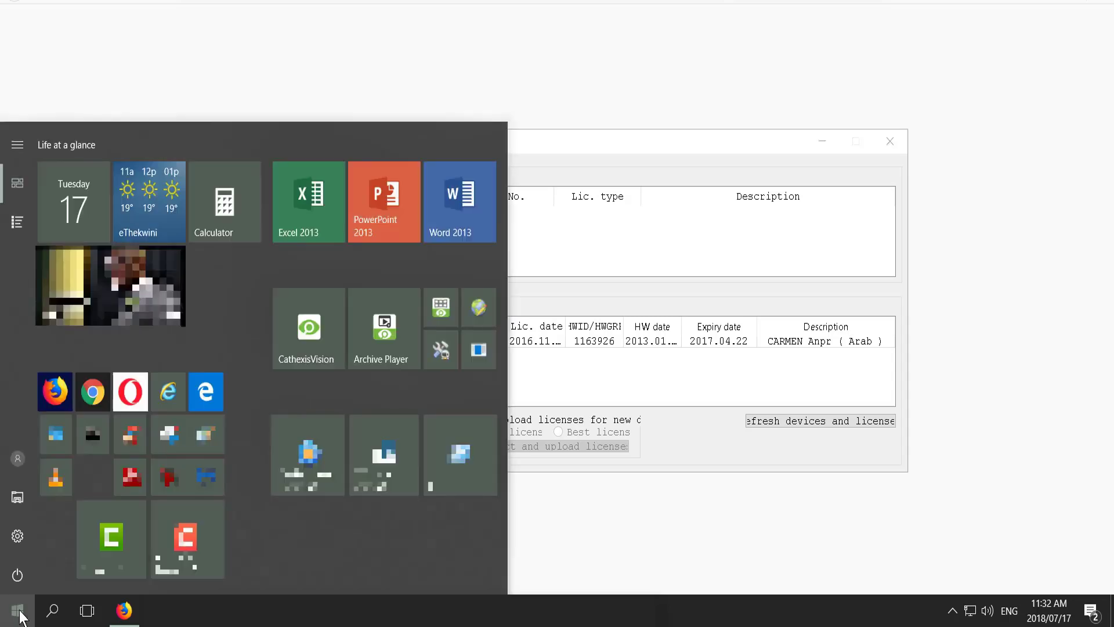
click(18, 146)
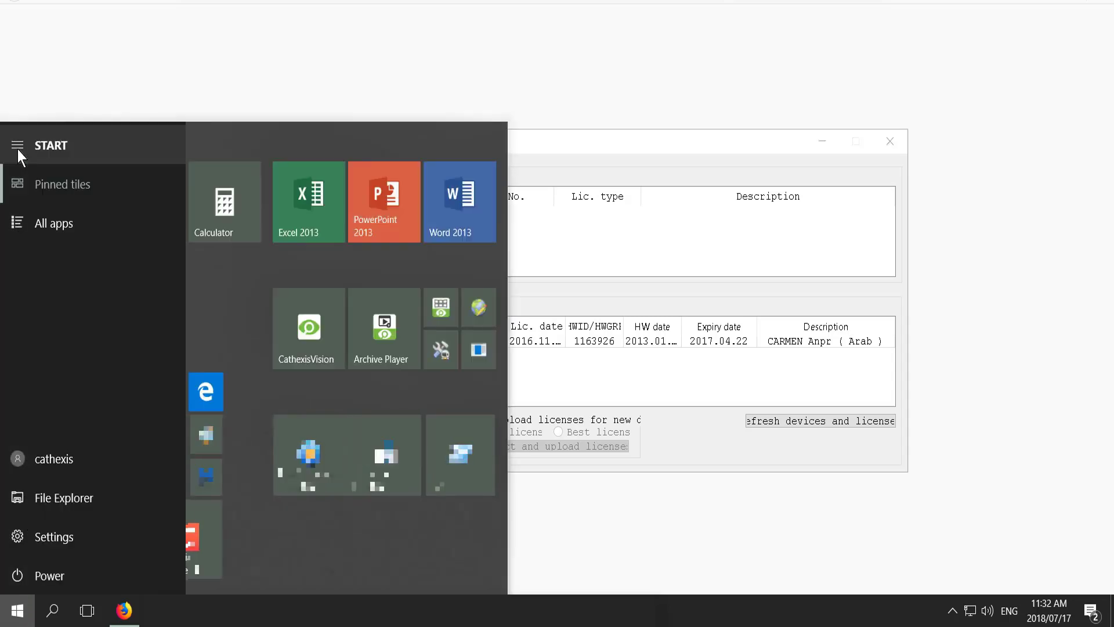
click(41, 224)
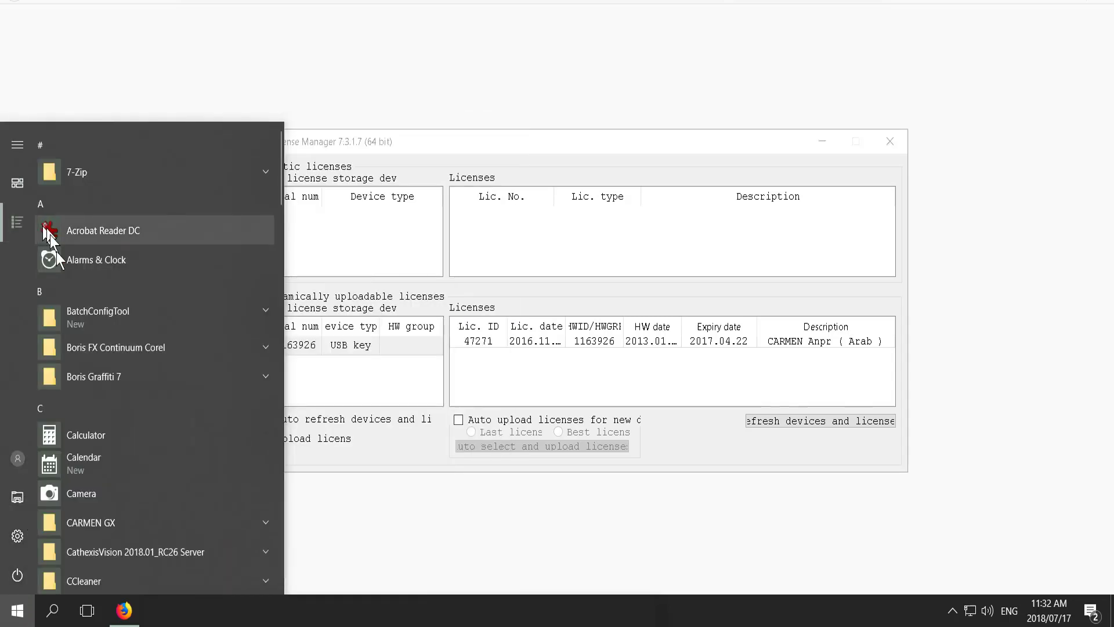
scroll(98, 333, down, 1)
click(90, 458)
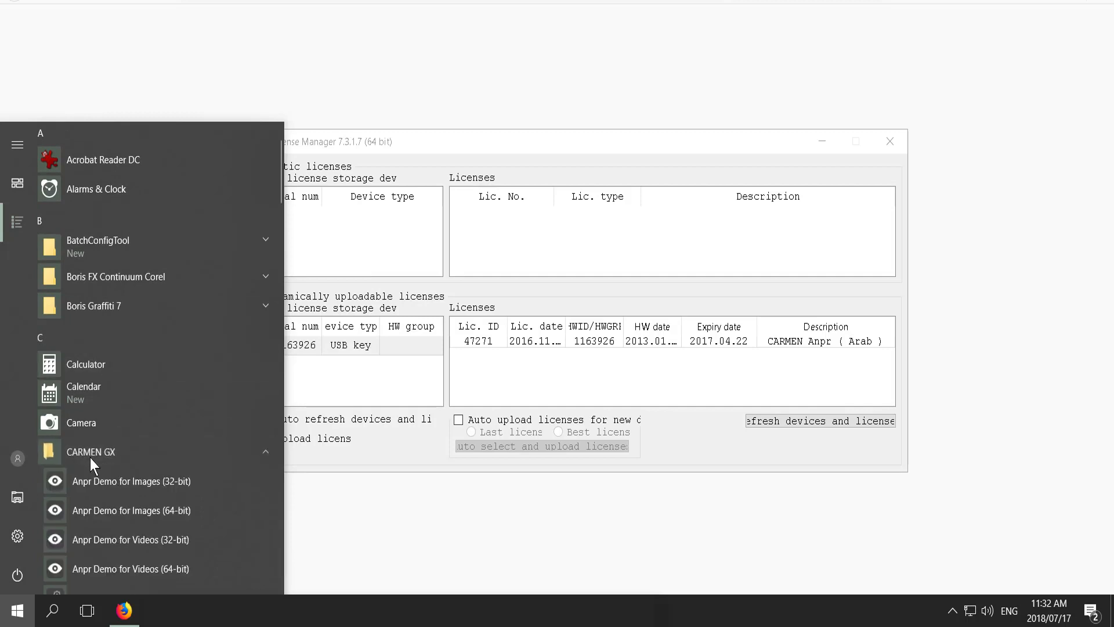
click(150, 519)
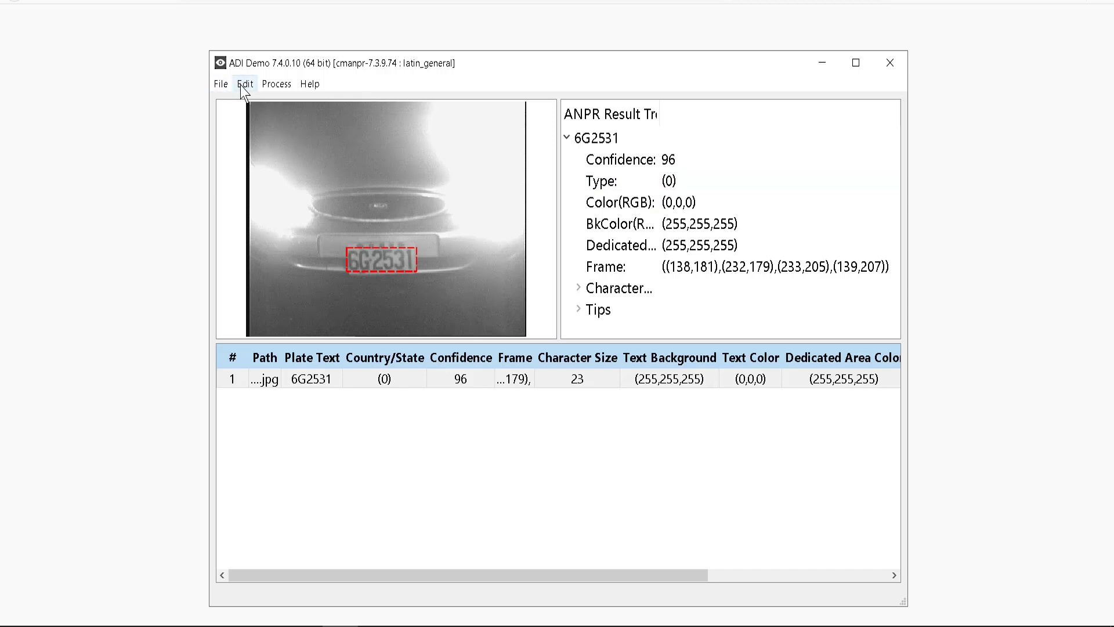
Step: Run Process > Next Image to add a second 6G2531 result row at 96 confidence
click(275, 83)
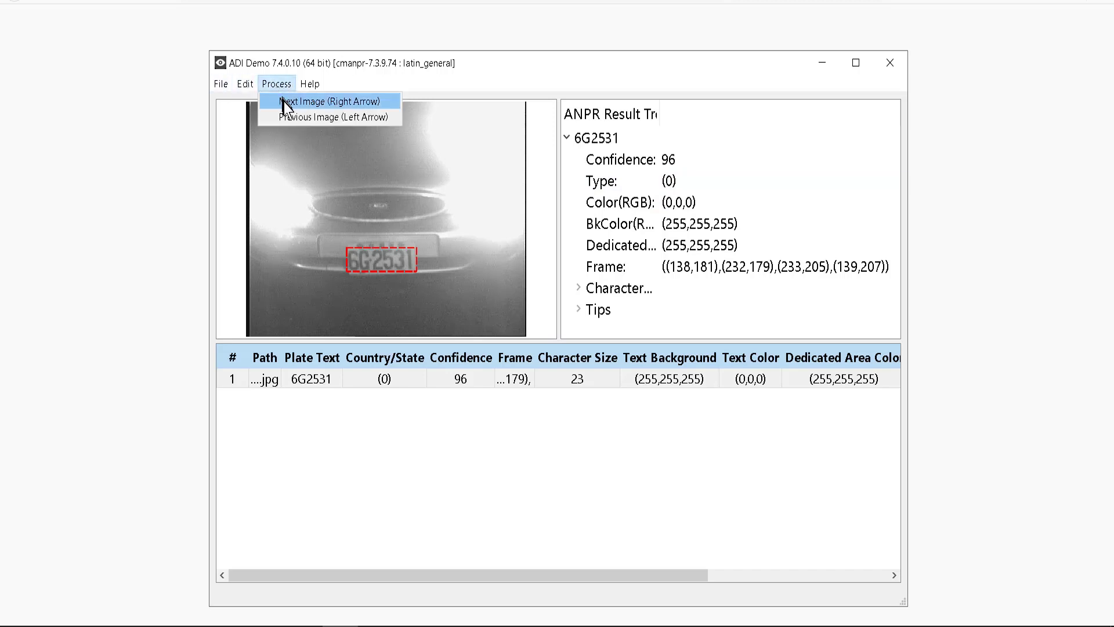
click(285, 104)
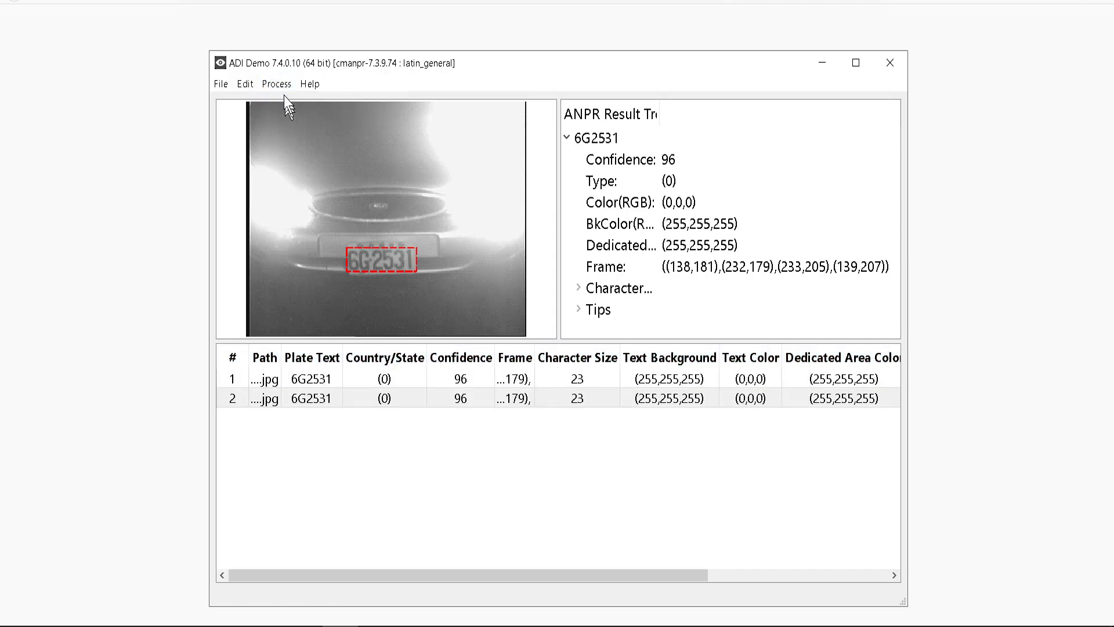
click(220, 83)
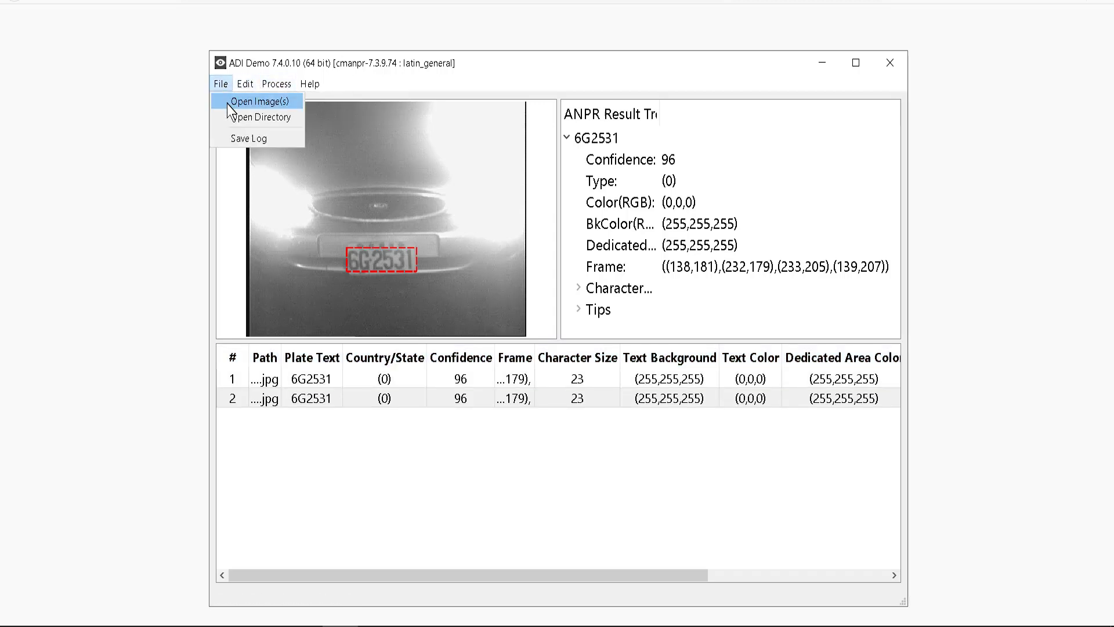
Step: Load K5209OC.jpg from the demo_images folder for plate recognition
click(231, 105)
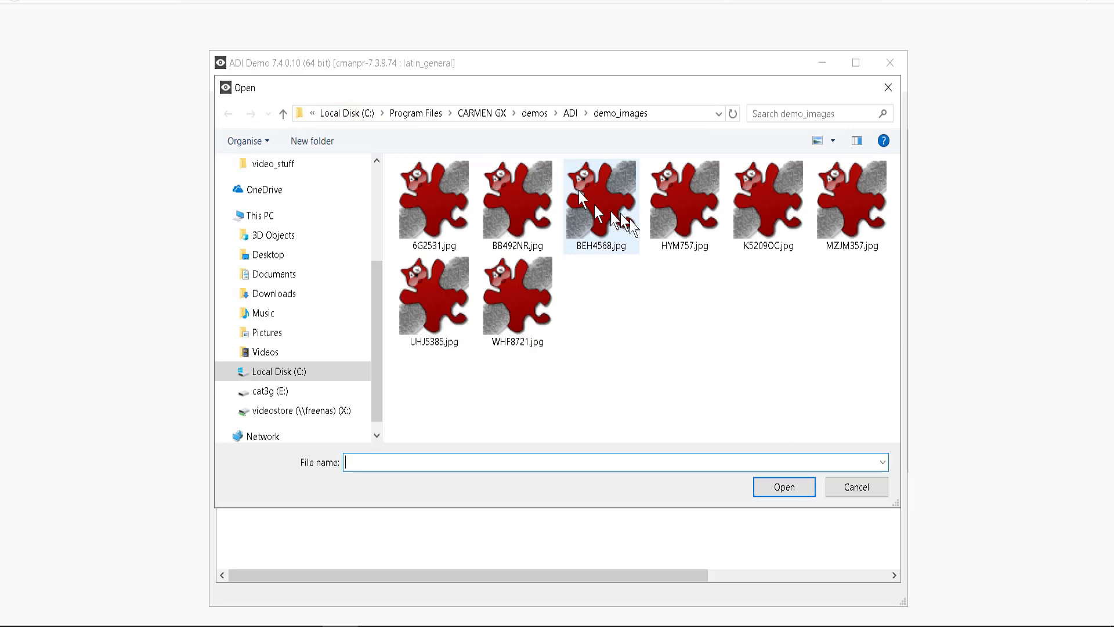
click(777, 205)
click(784, 487)
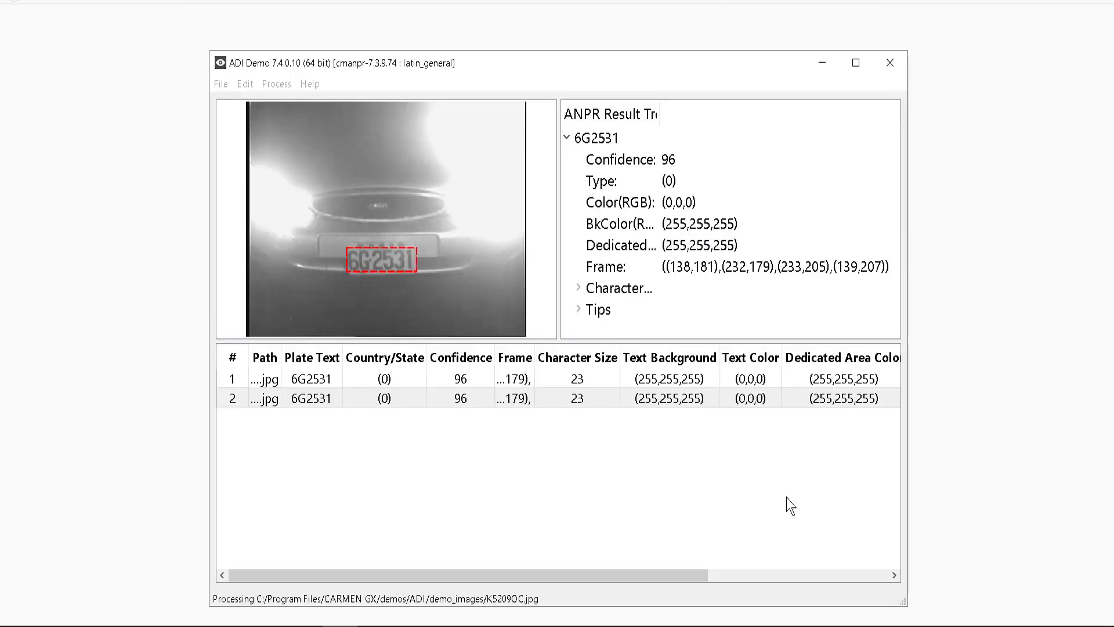